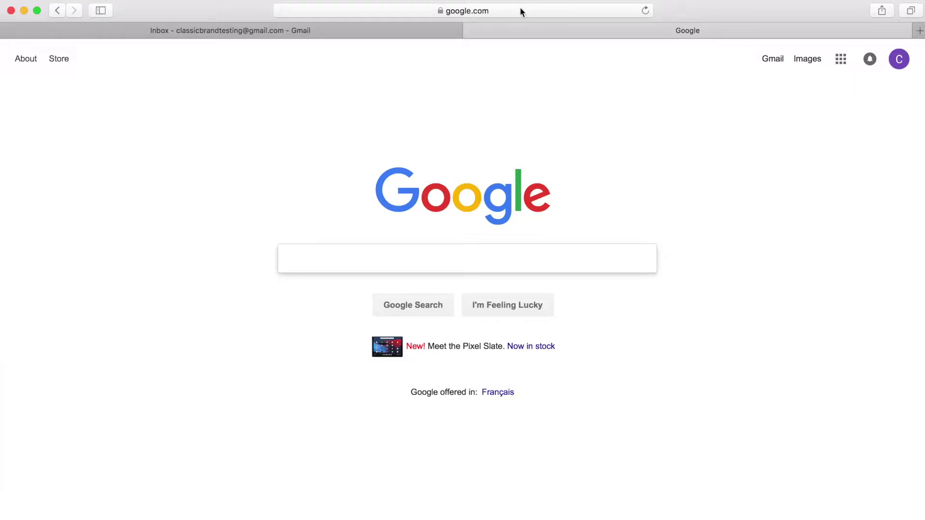
click(480, 13)
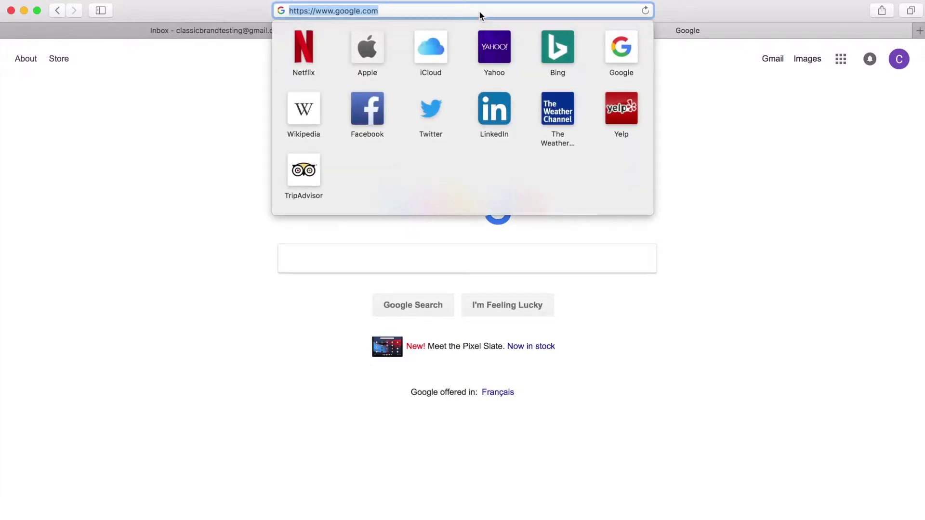
text(www.cl)
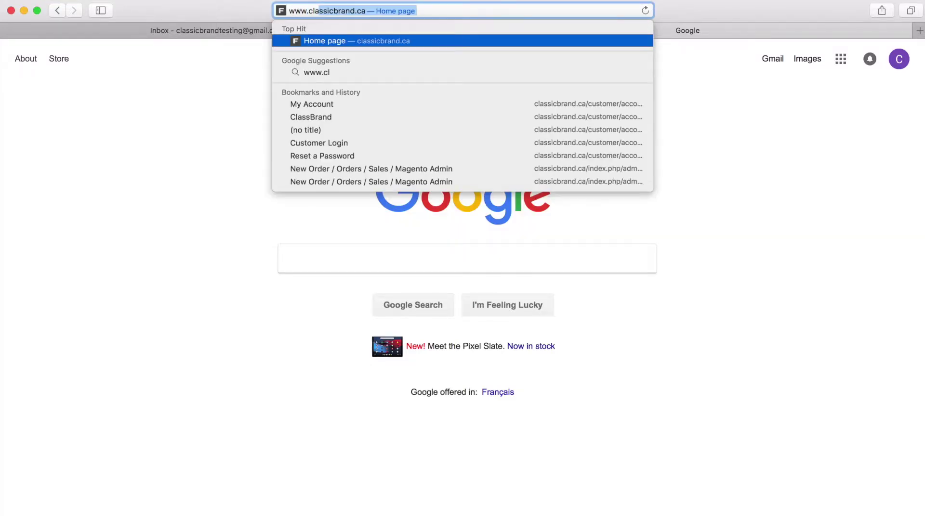
text(assicbrand.ca)
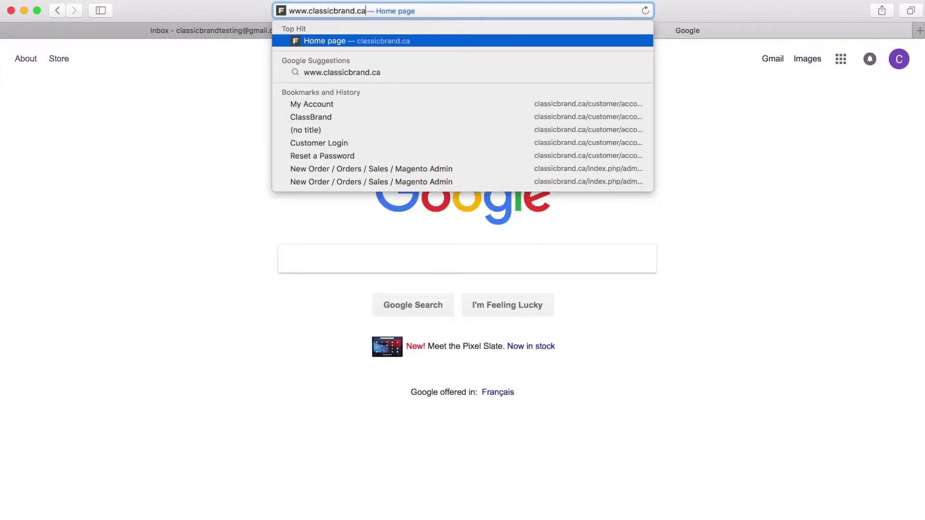
key(Return)
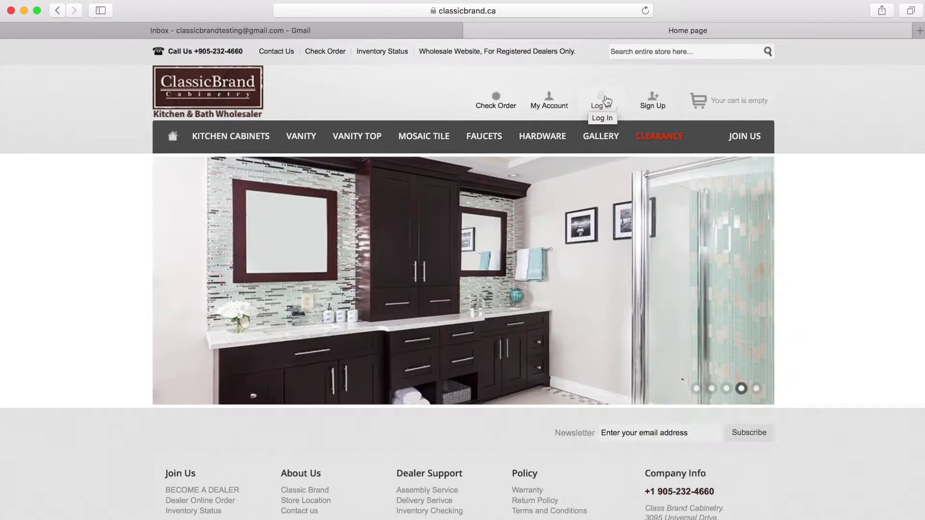
click(606, 100)
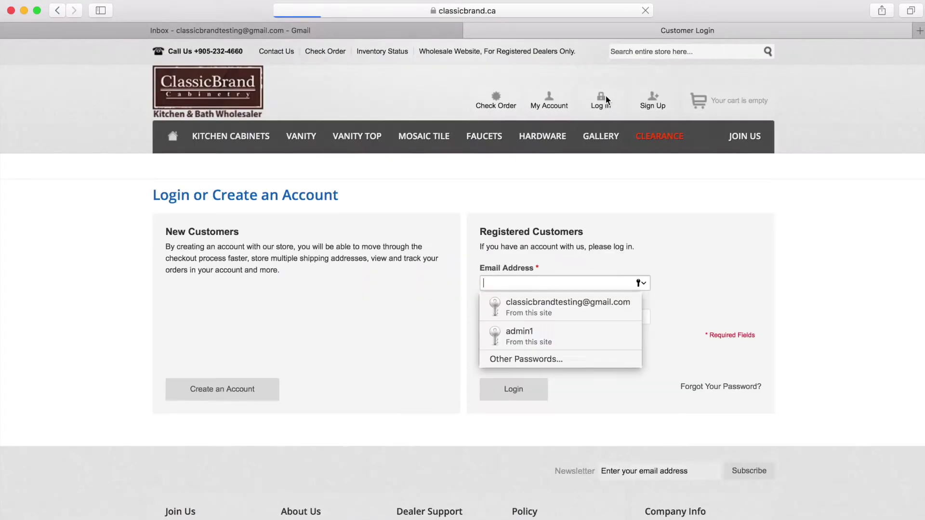
Enter the dealer account's e-mail address in the login form, dismissing the autofill suggestions
click(728, 231)
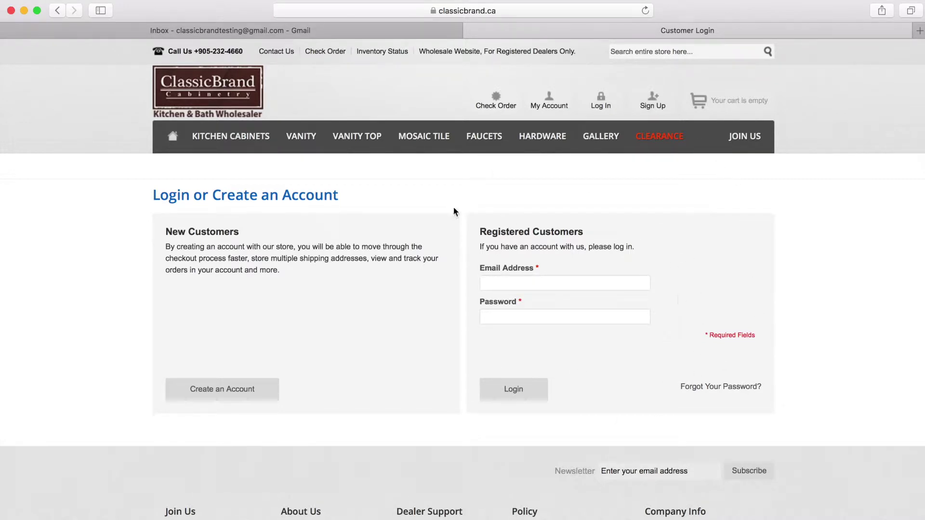
click(629, 280)
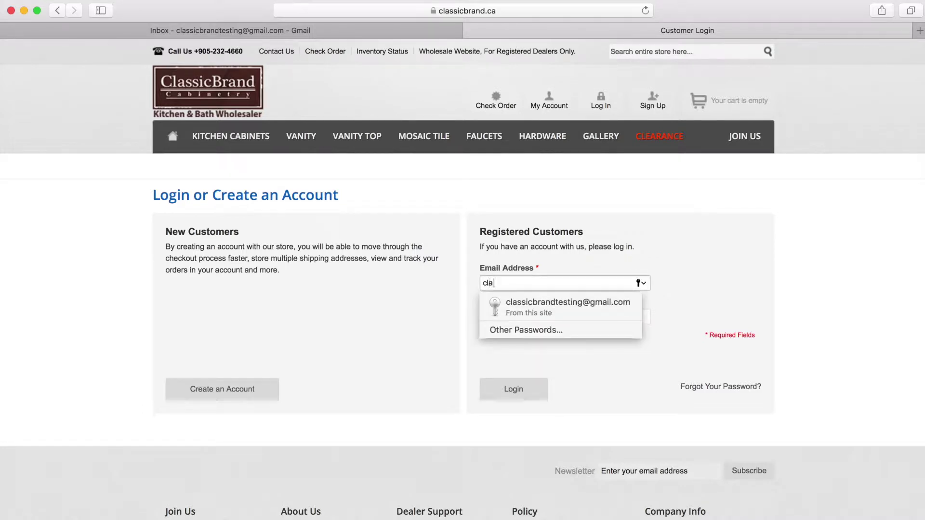
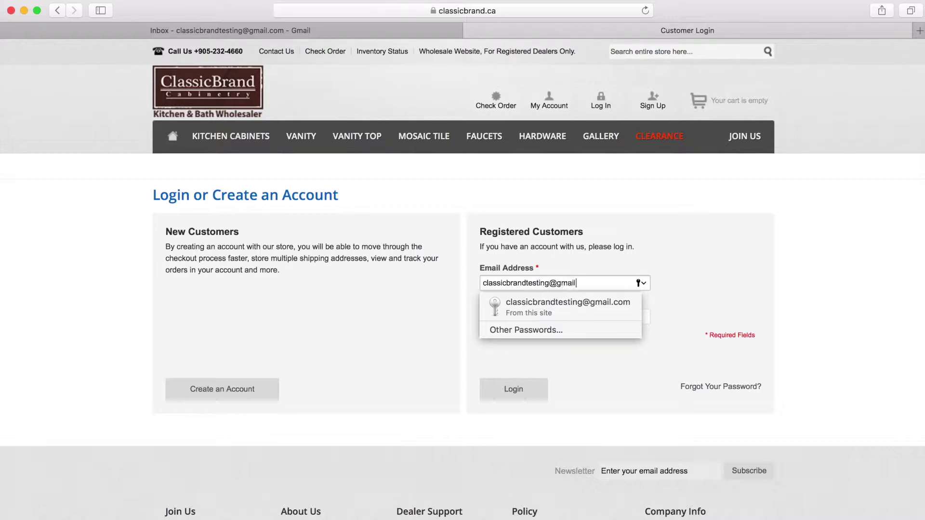
click(661, 251)
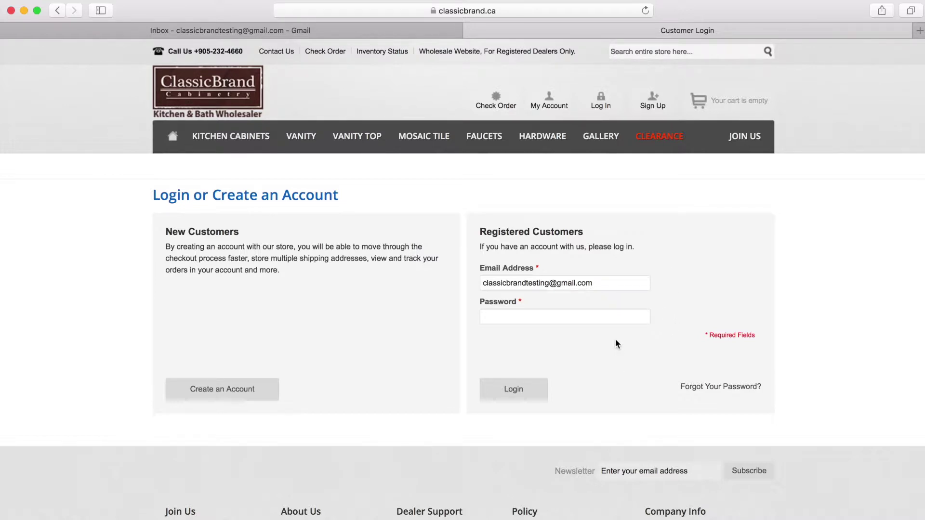
click(622, 284)
click(431, 284)
Submit a Forgot Your Password request for the dealer account's e-mail address
click(731, 388)
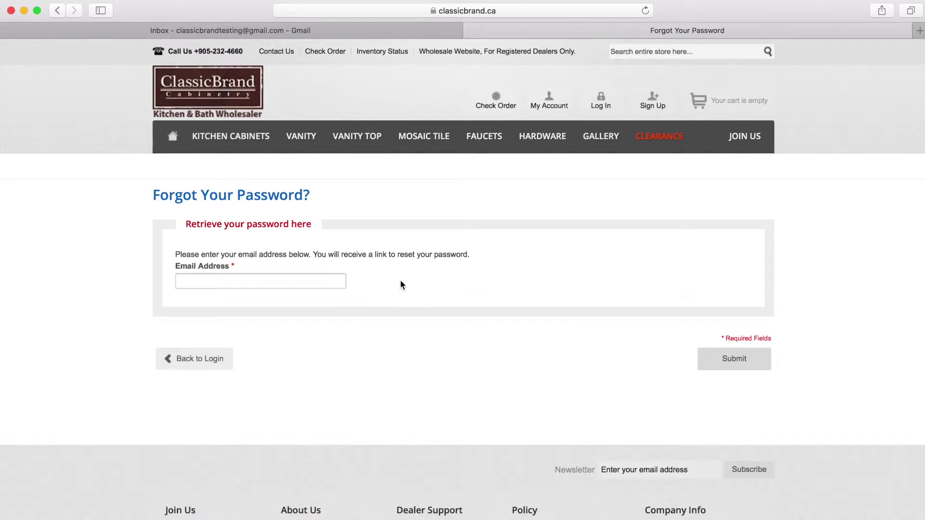
click(709, 363)
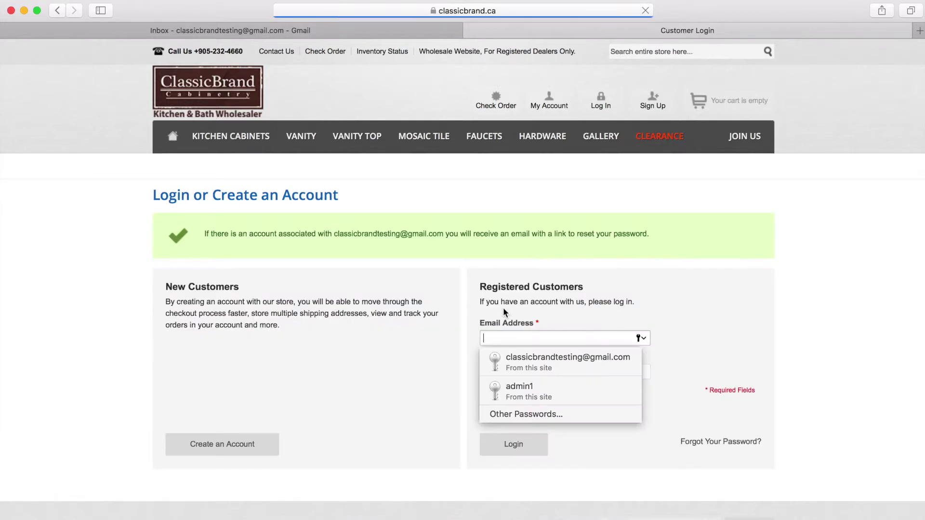
click(208, 32)
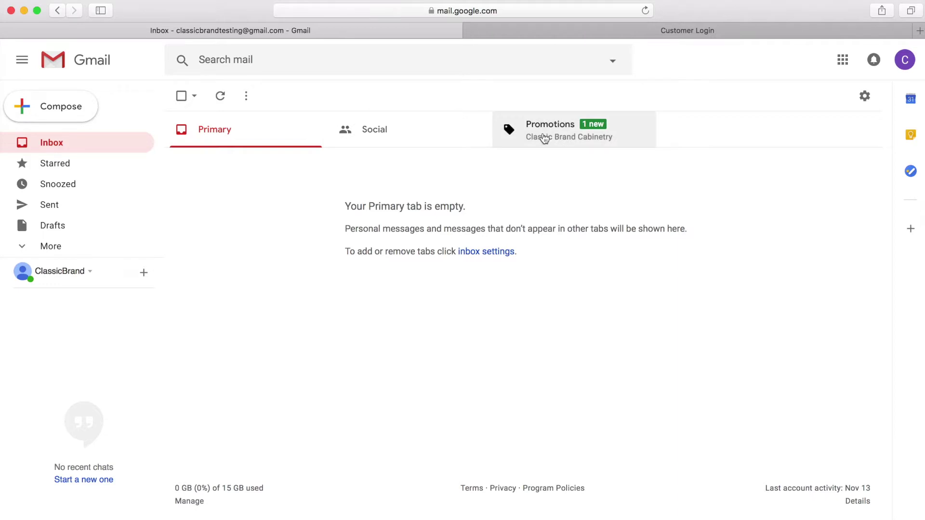
In Promotions, open the Classic Brand Cabinetry email and follow its RESET PASSWORD link
click(544, 139)
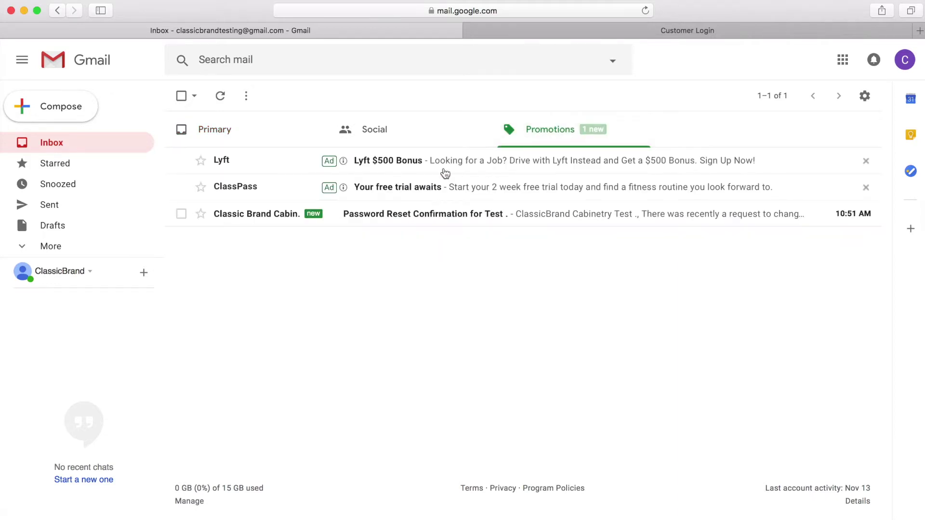
click(232, 214)
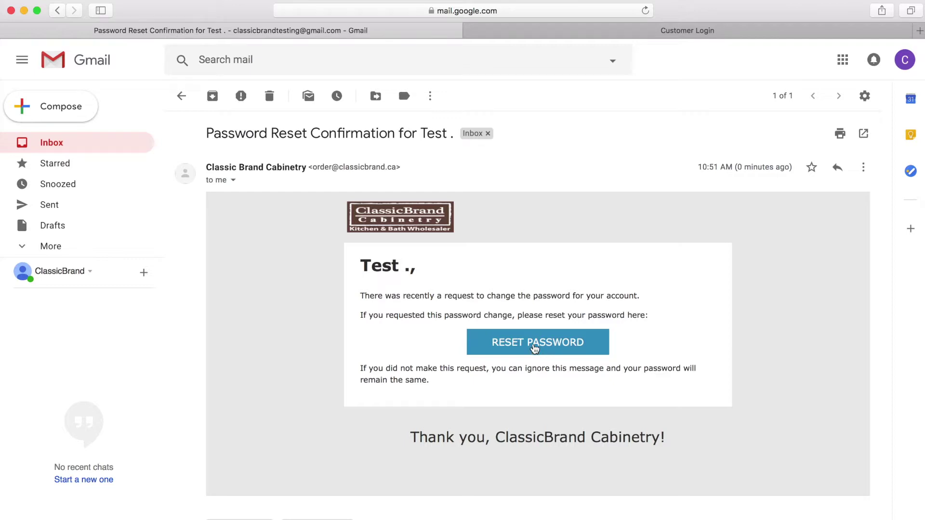
click(535, 346)
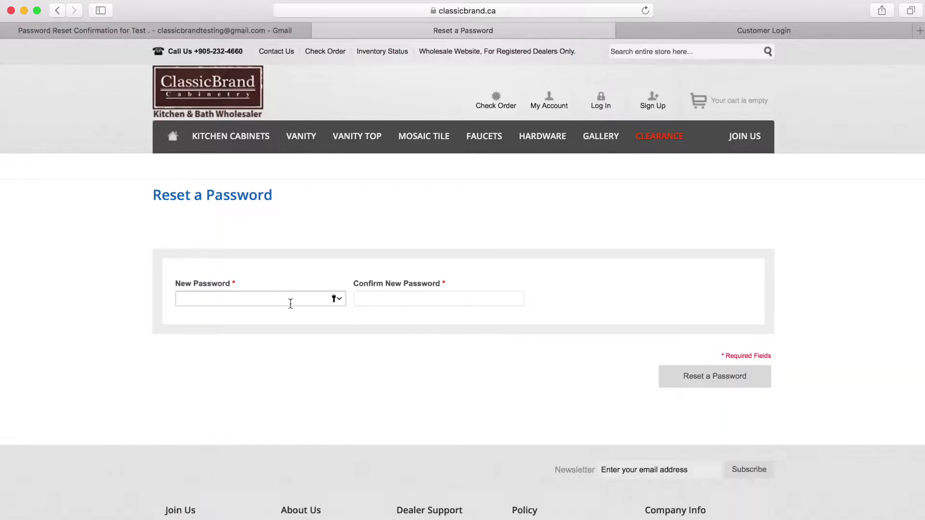
Enter the new account password, confirm it, and submit Reset a Password
click(286, 297)
text(•••••••••••)
key(Tab)
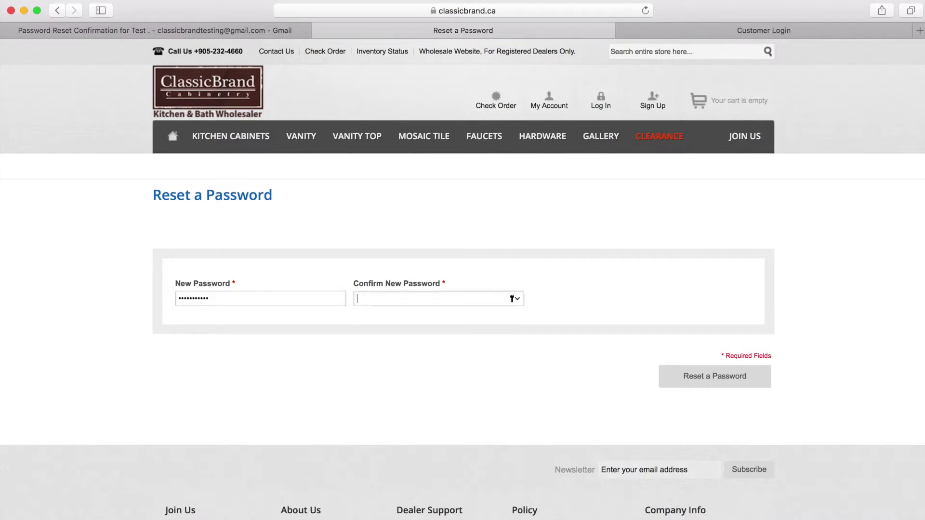
text(•••••••••••)
click(675, 378)
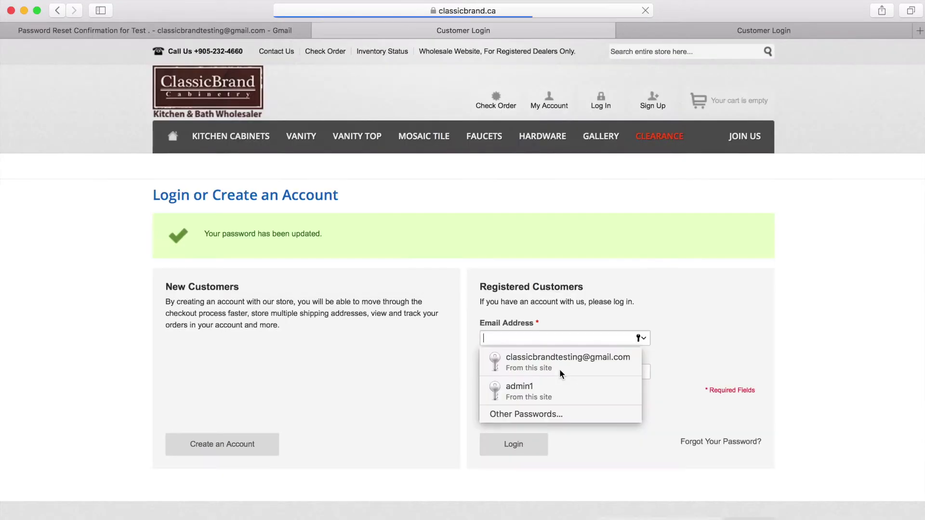
Log in with the account e-mail and new password, then open Account Information
click(573, 260)
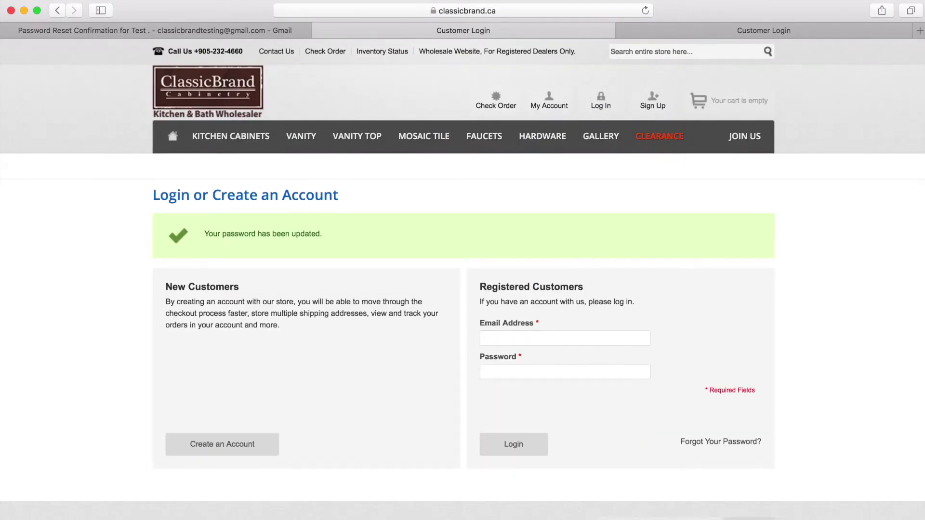
key(Tab)
key(Tab)
text(•••)
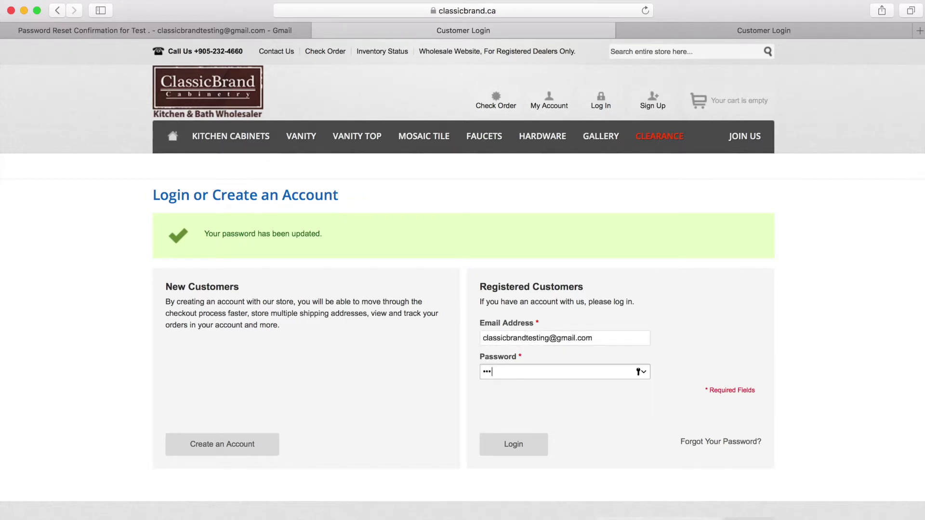
text(•••••••••)
click(507, 437)
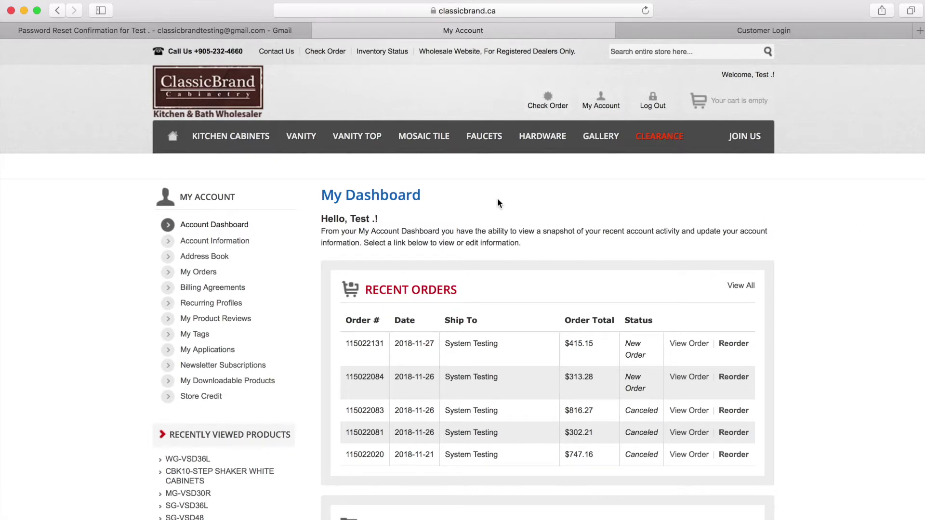
click(211, 244)
Go to the Address Book and start editing the default shipping address
scroll(532, 308, down, 1)
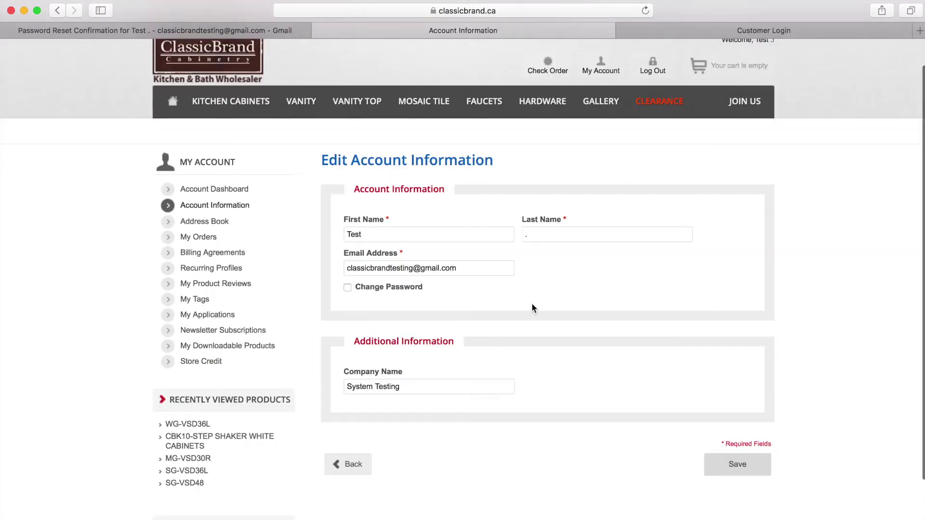
click(225, 223)
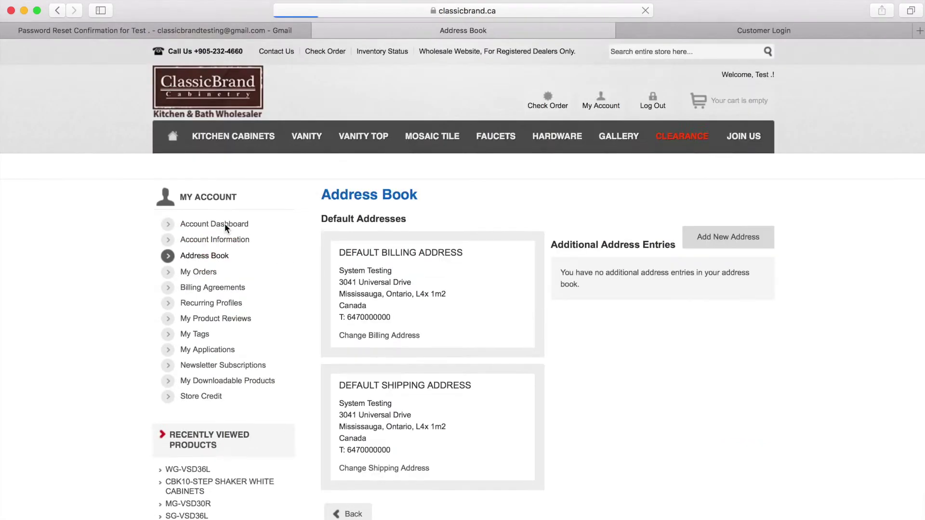
scroll(471, 276, down, 2)
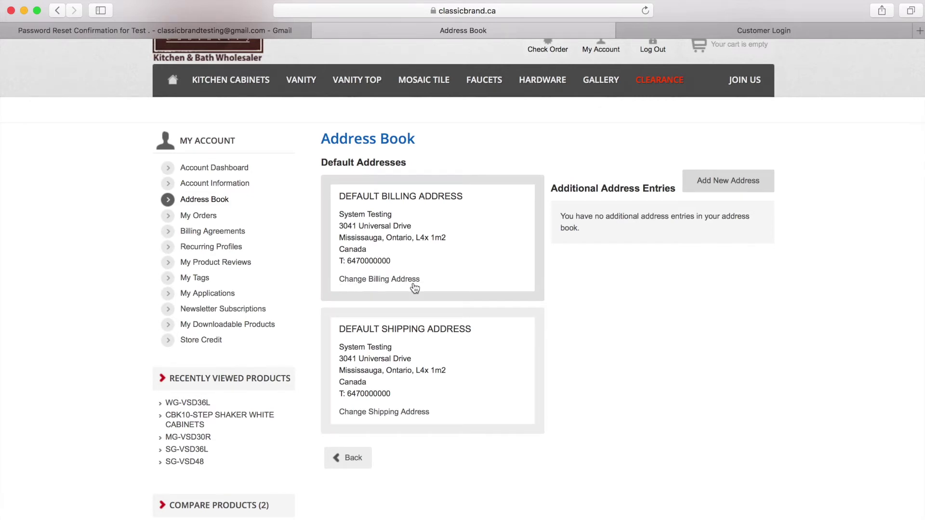
scroll(463, 352, up, 2)
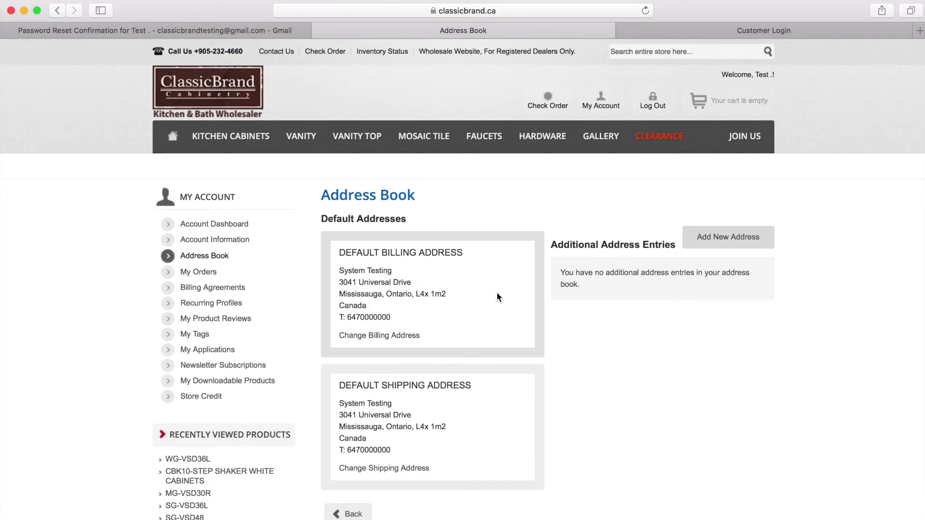
click(406, 469)
Review the street address and city fields, then save the address
scroll(405, 470, down, 4)
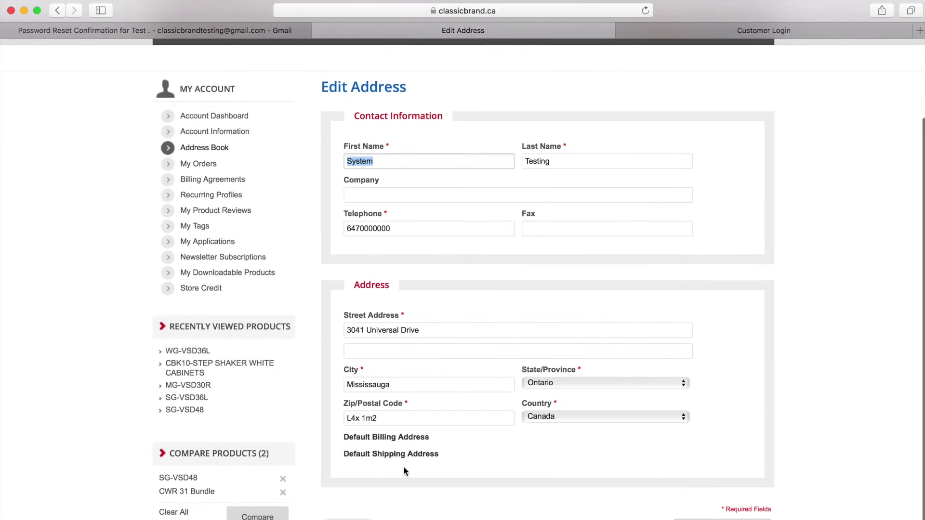
double_click(410, 331)
triple_click(394, 331)
key(Tab)
key(Tab)
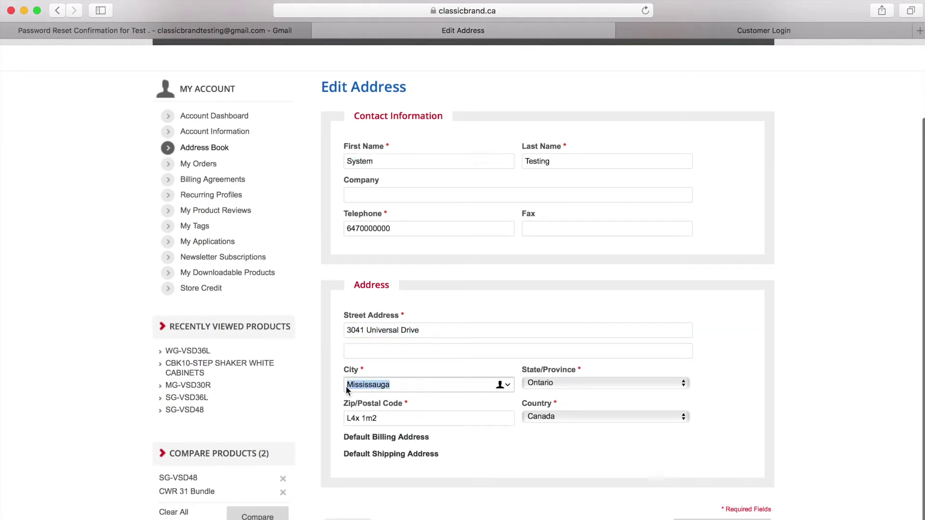
key(Tab)
click(477, 351)
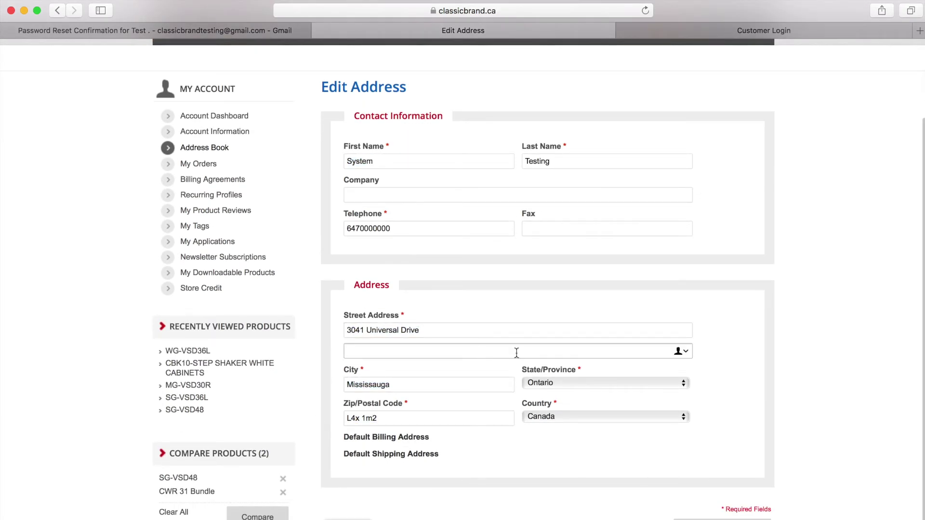
key(Return)
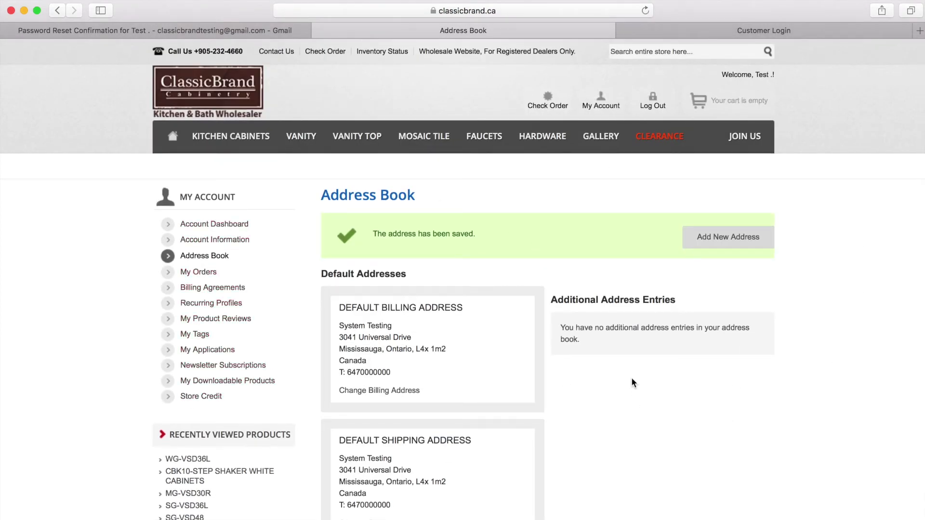
Sign out of the dealer account using Log Out in the site header
click(649, 105)
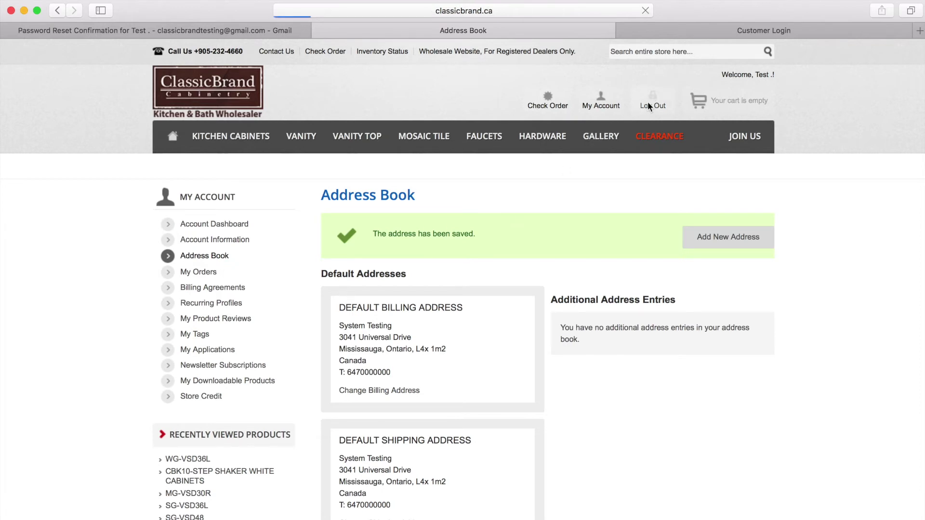